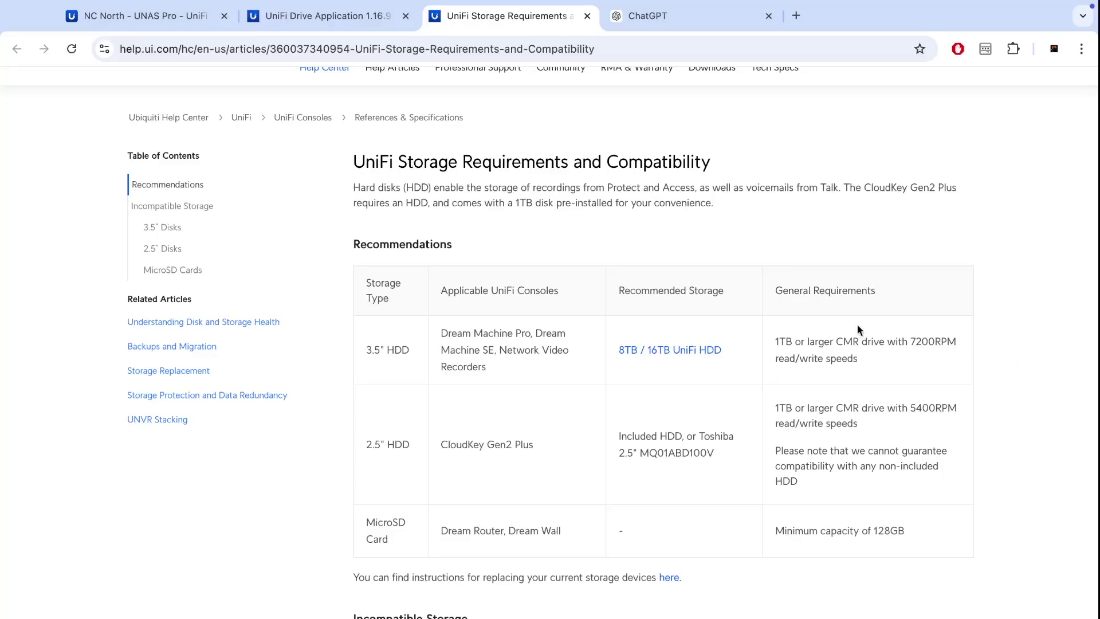
# - Highlight the 3.5" HDD and 2.5" HDD storage types in the requirements table
pyautogui.moveTo(364, 349); pyautogui.dragTo(399, 350)
pyautogui.moveTo(364, 444); pyautogui.dragTo(405, 448)
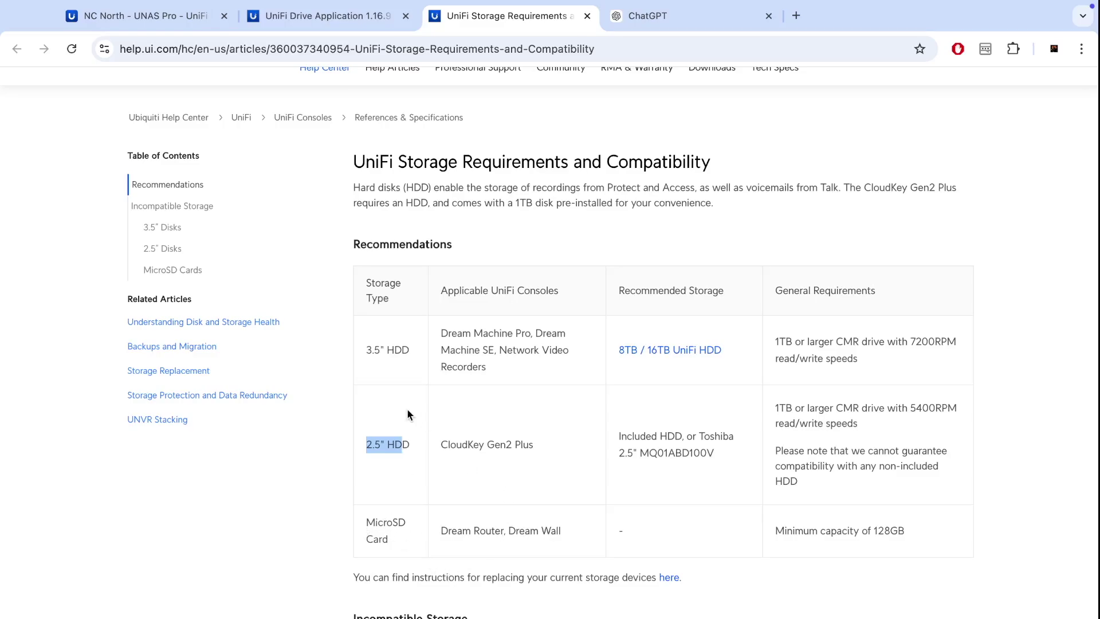
pyautogui.click(461, 336)
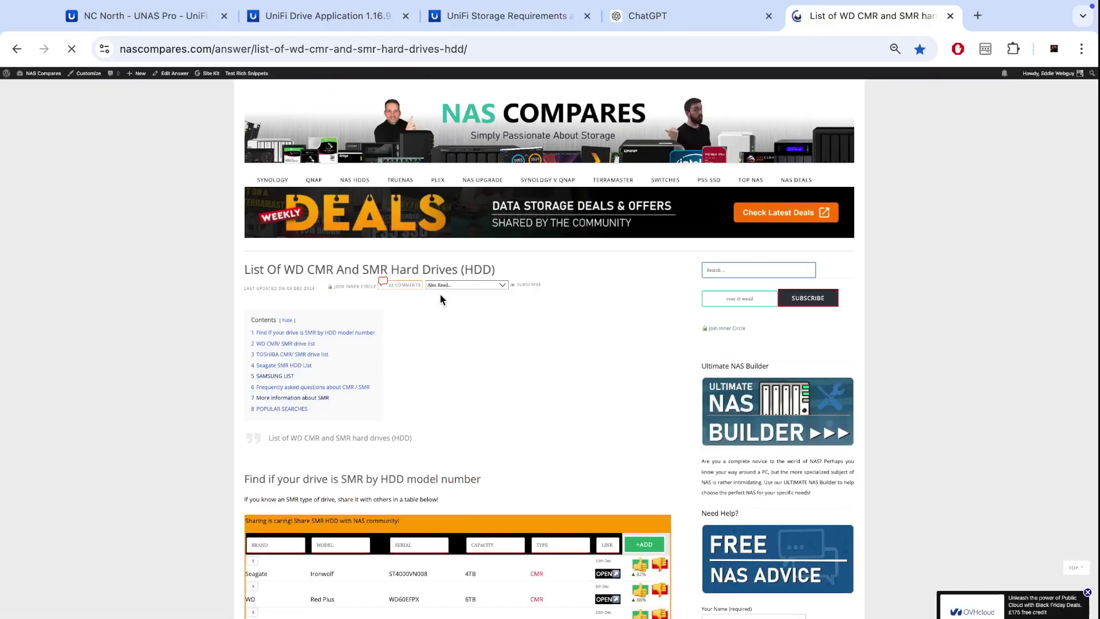
# - Scroll through the NAS Compares WD CMR/SMR drive list, then return to the UniFi Storage Requirements article
pyautogui.scroll(-15, 144, 524)
pyautogui.scroll(-20, 144, 524)
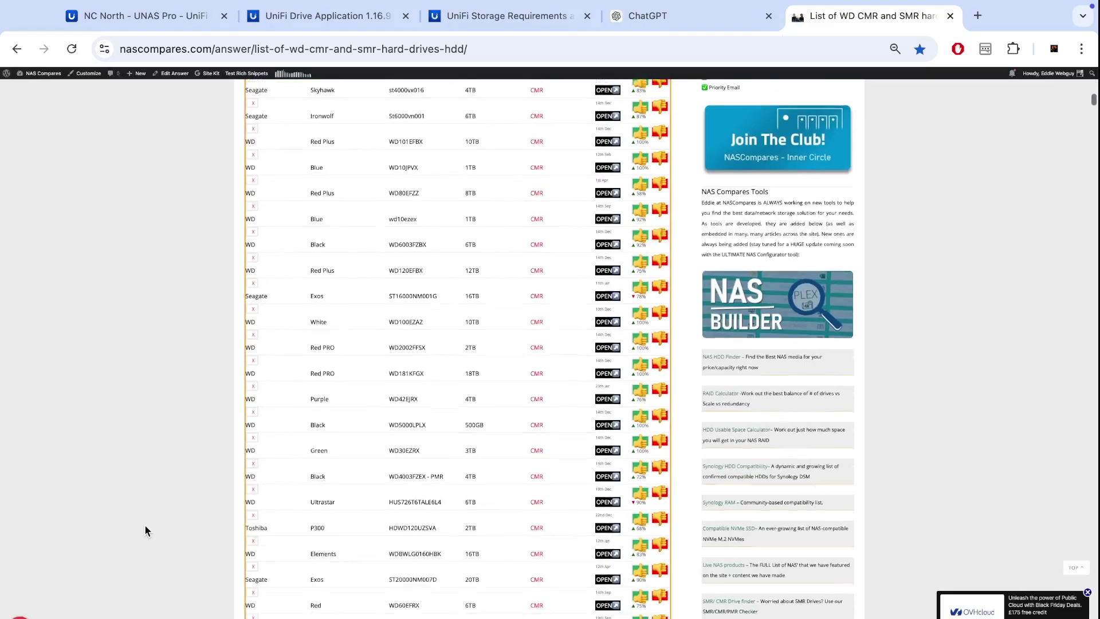
pyautogui.scroll(-20, 144, 529)
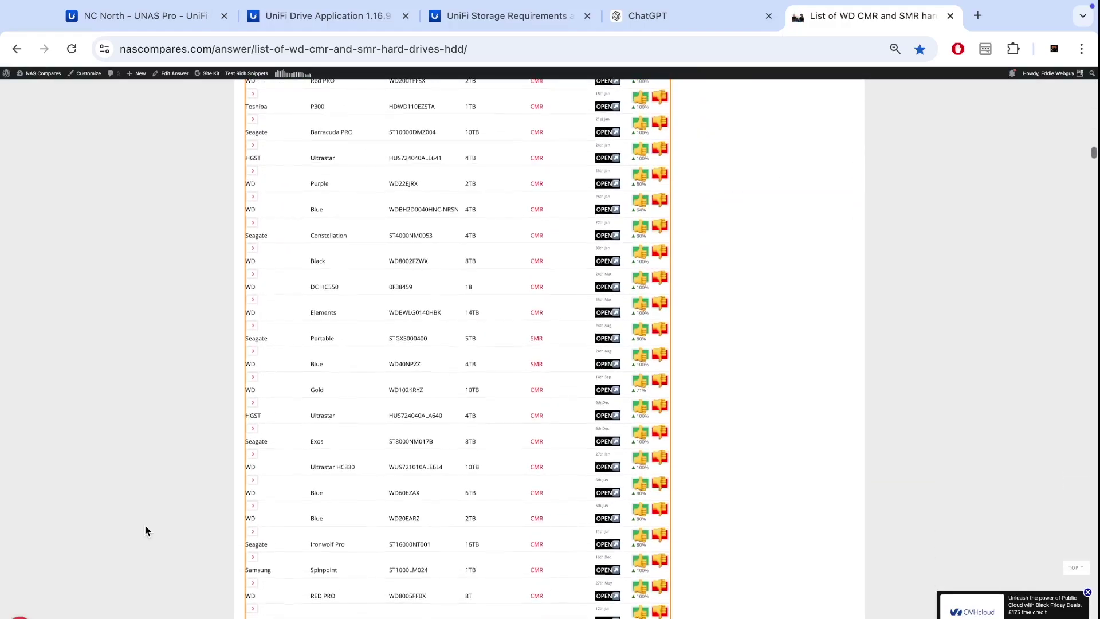
pyautogui.scroll(-5, 144, 529)
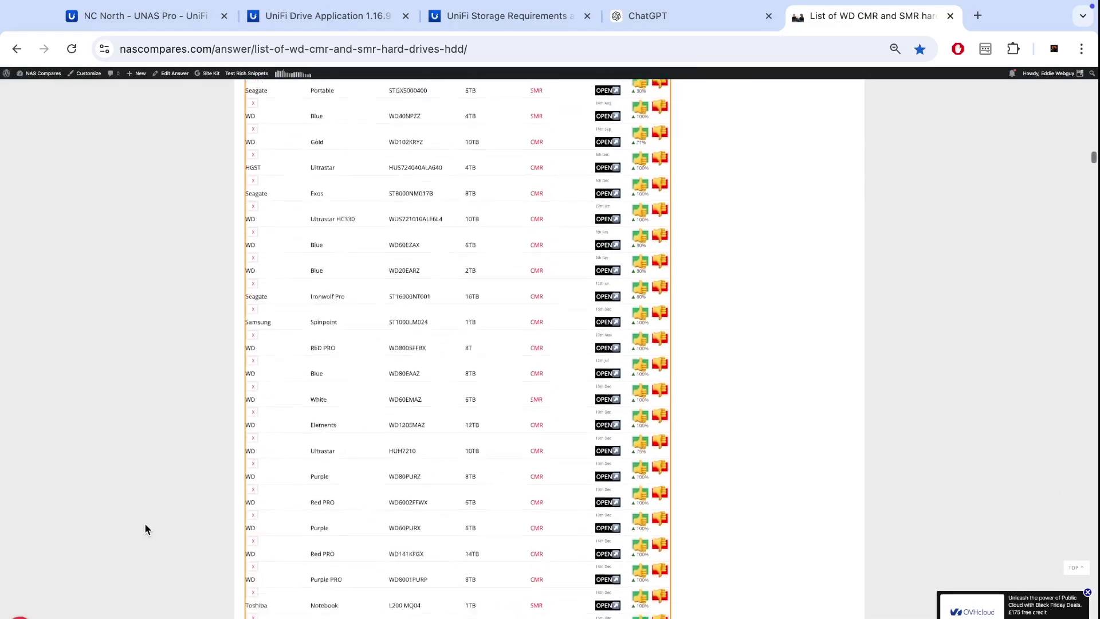
pyautogui.click(504, 15)
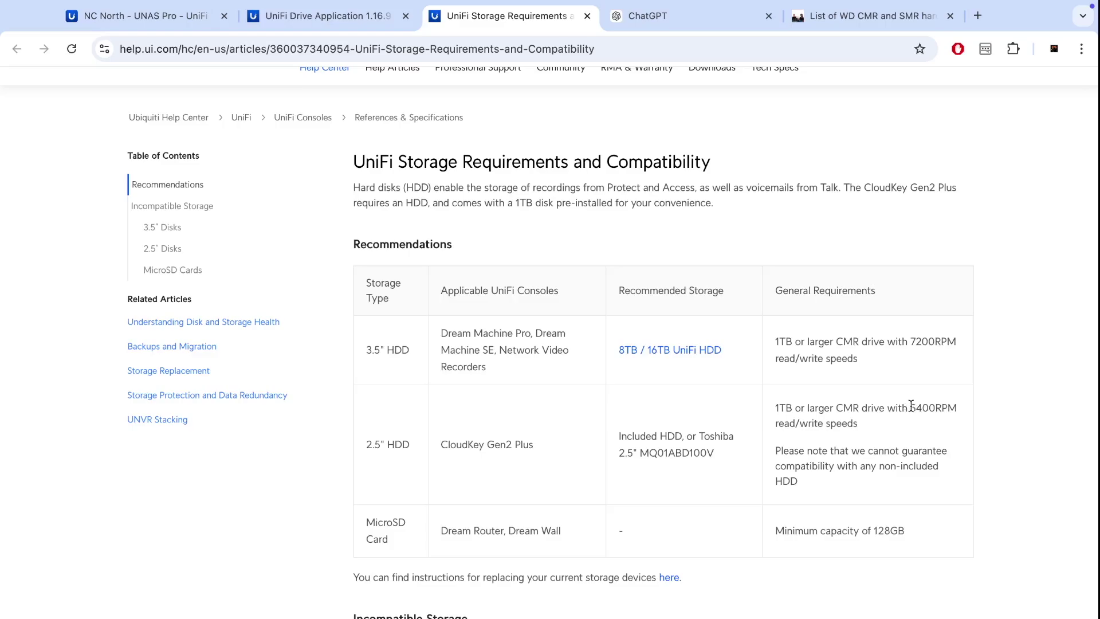
pyautogui.moveTo(910, 407); pyautogui.dragTo(933, 423)
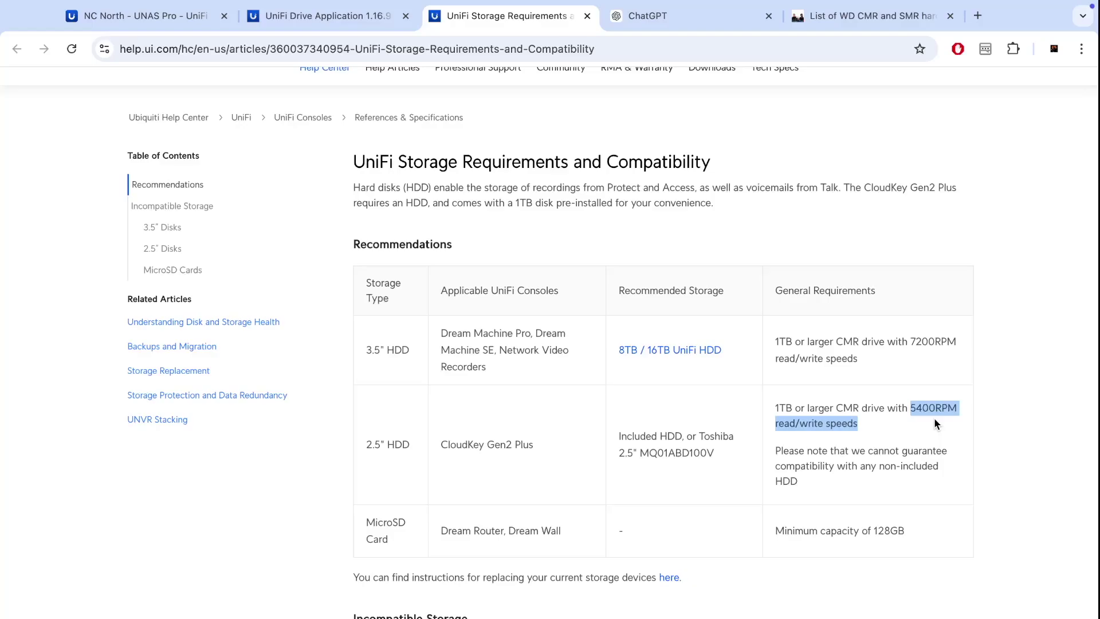
pyautogui.doubleClick(845, 404)
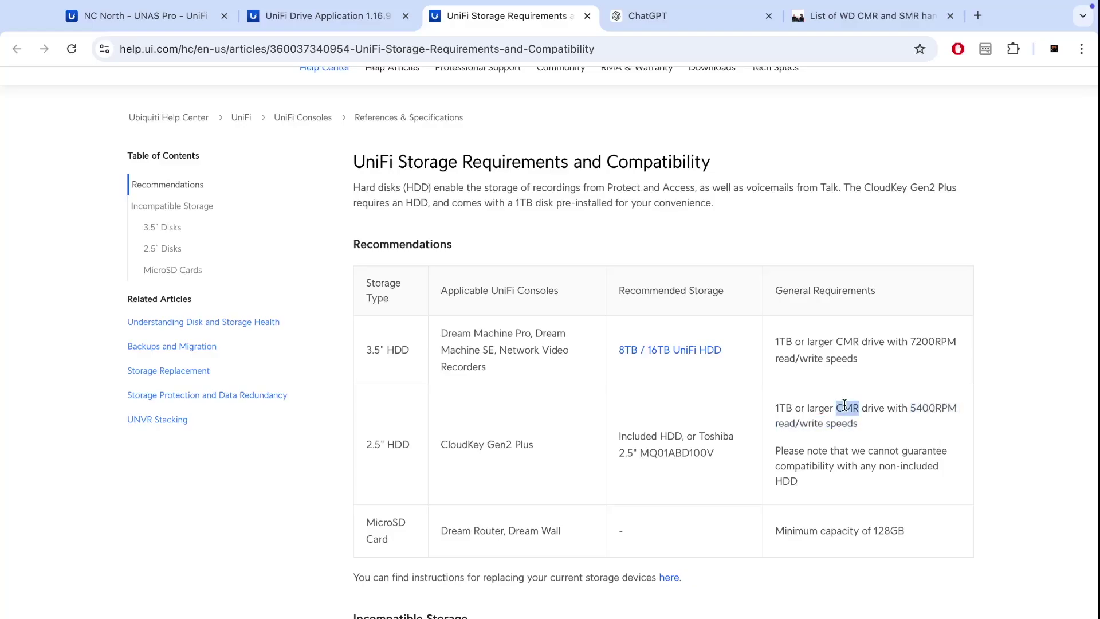
pyautogui.tripleClick(779, 404)
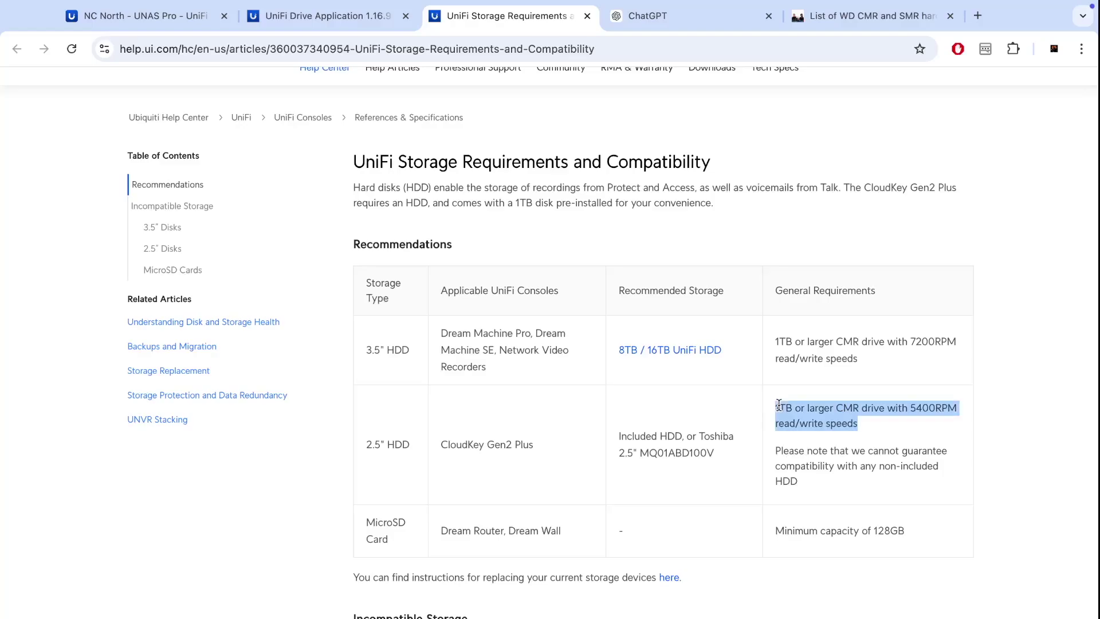
pyautogui.doubleClick(779, 405)
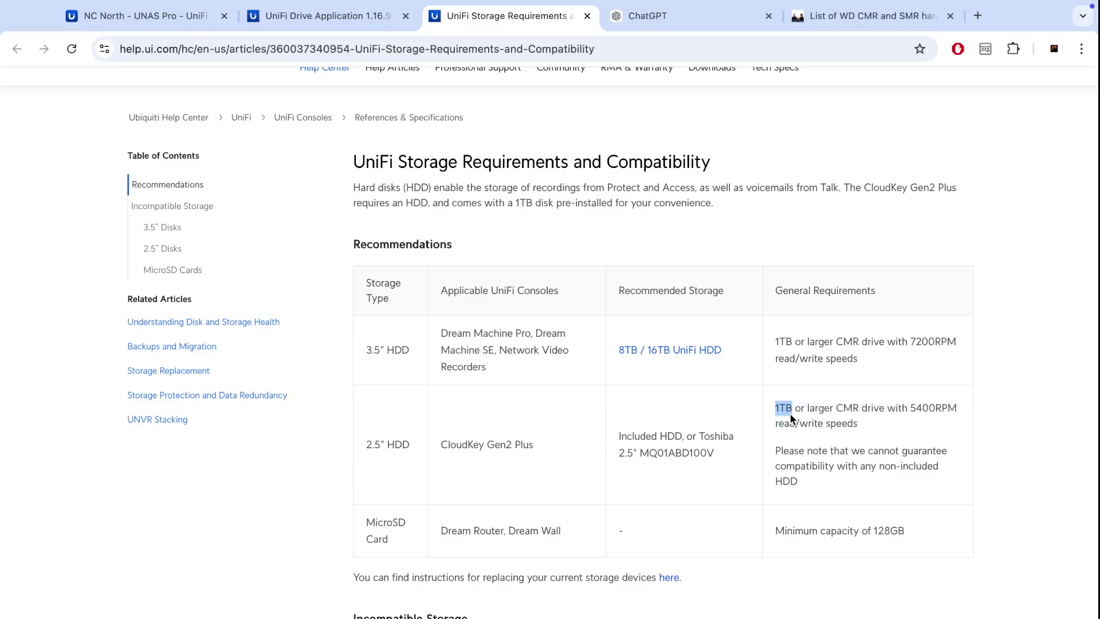
# - Highlight the incompatibility notes for the SkyHawk, Ultrathin, UltraSlim and SMR drives
pyautogui.scroll(-9, 993, 356)
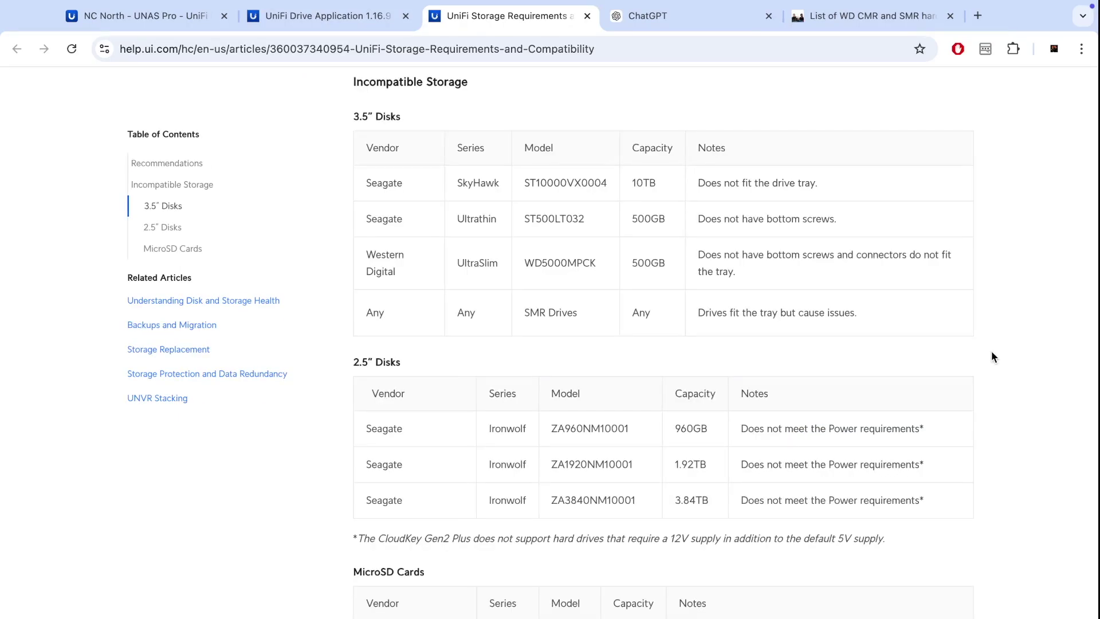
pyautogui.moveTo(722, 183); pyautogui.dragTo(744, 188)
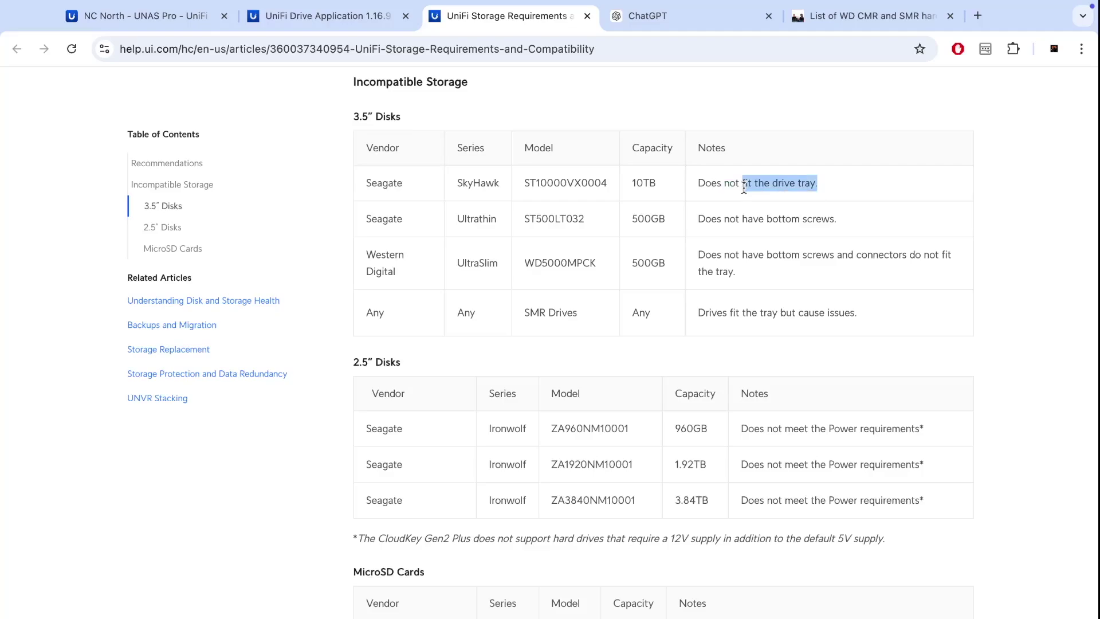
pyautogui.moveTo(738, 219); pyautogui.dragTo(815, 221)
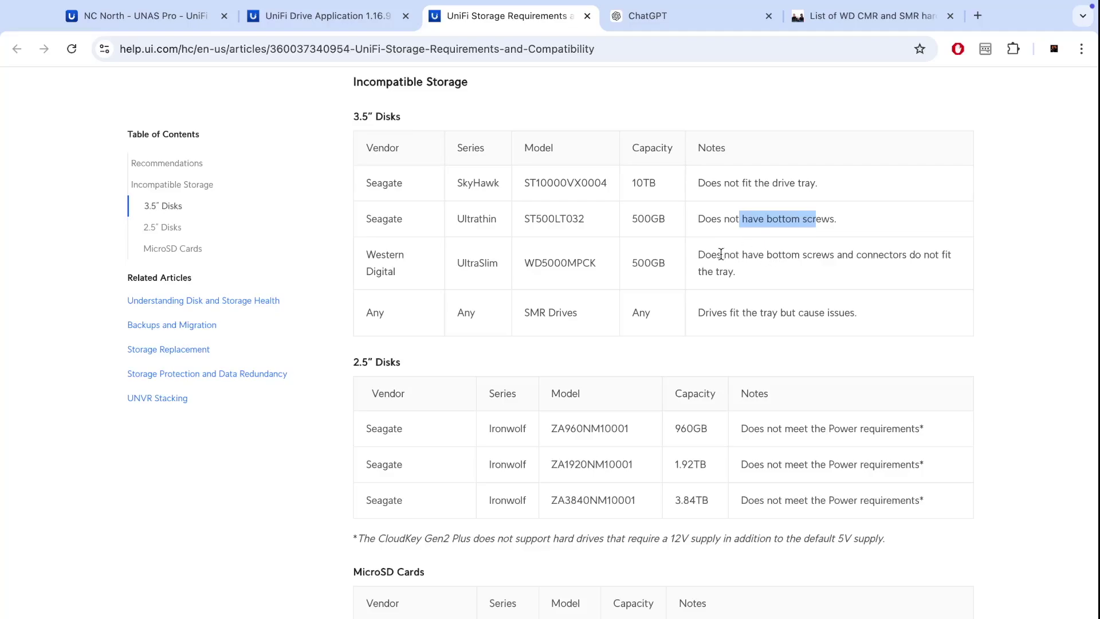
pyautogui.moveTo(721, 255); pyautogui.dragTo(793, 273)
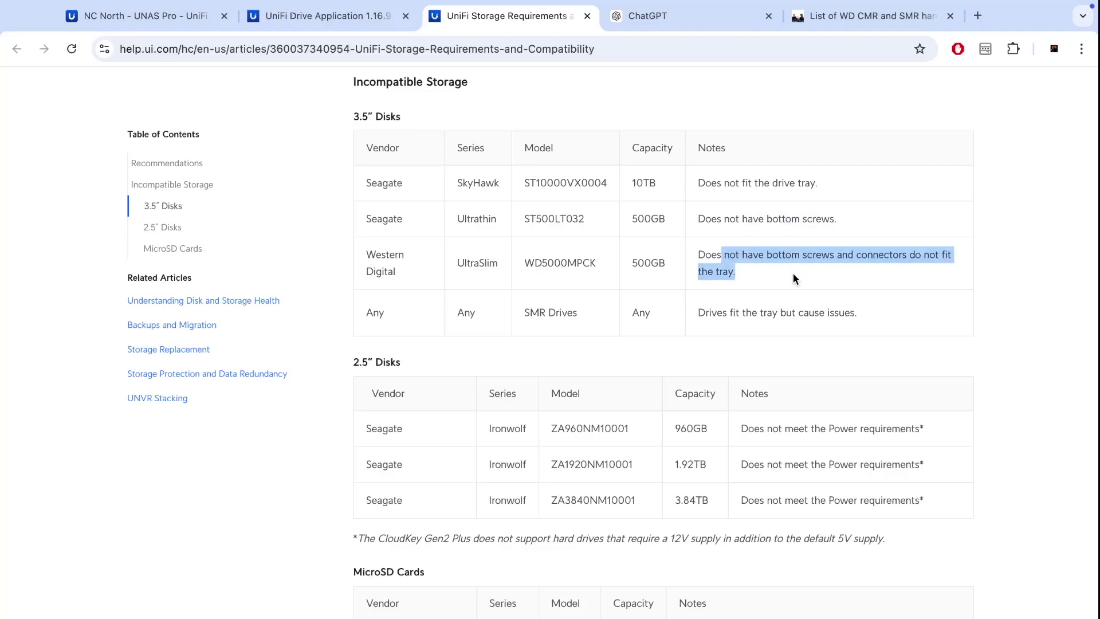
pyautogui.moveTo(523, 312); pyautogui.dragTo(579, 313)
pyautogui.moveTo(709, 312); pyautogui.dragTo(846, 313)
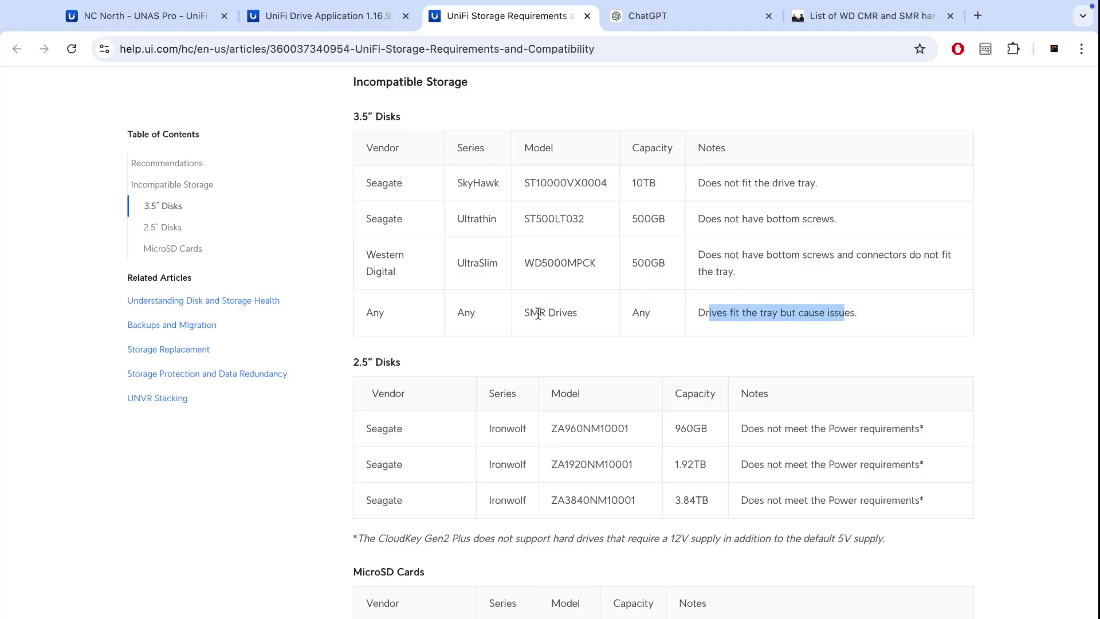
pyautogui.moveTo(521, 311); pyautogui.dragTo(574, 313)
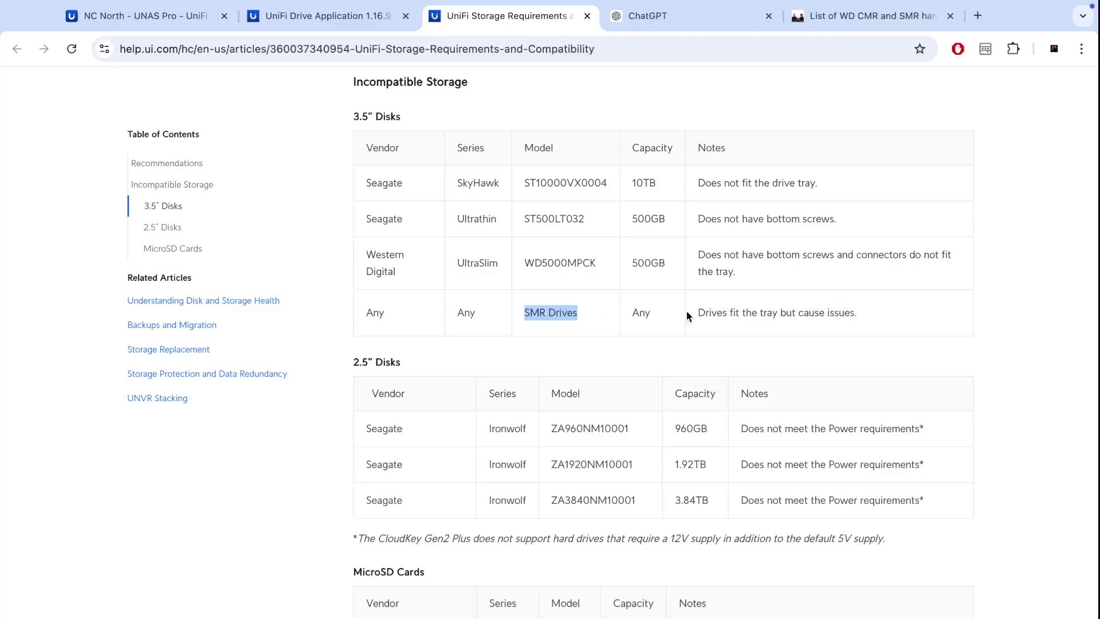
pyautogui.moveTo(709, 312); pyautogui.dragTo(796, 316)
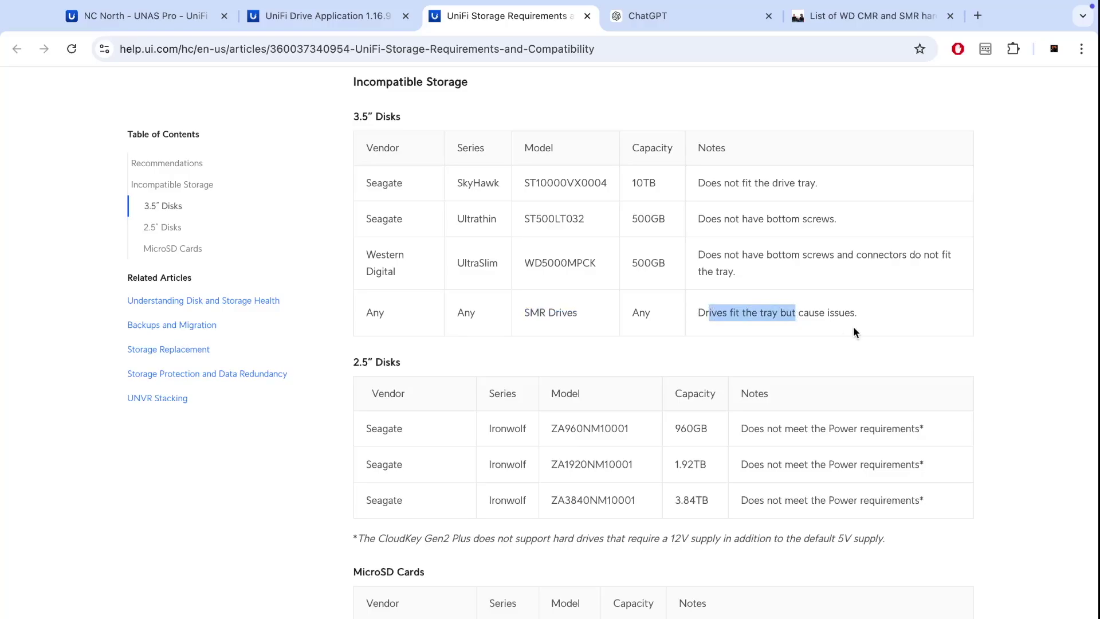
# - Highlight the footnote's default 5V supply wording and its 12V supply requirement
pyautogui.scroll(-5, 854, 331)
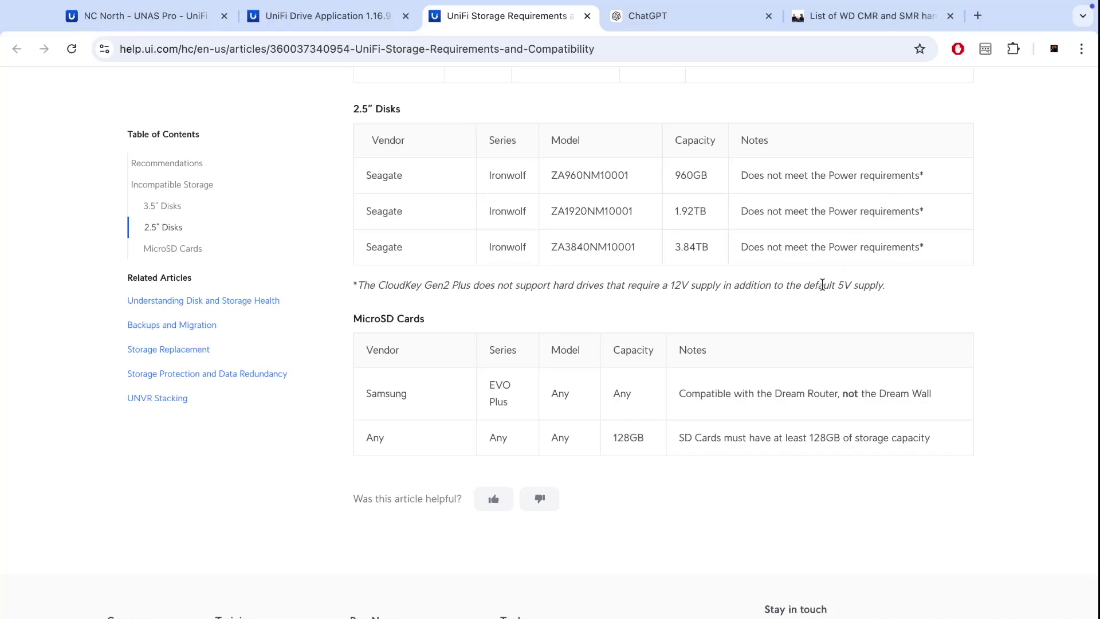
pyautogui.moveTo(814, 284); pyautogui.dragTo(857, 284)
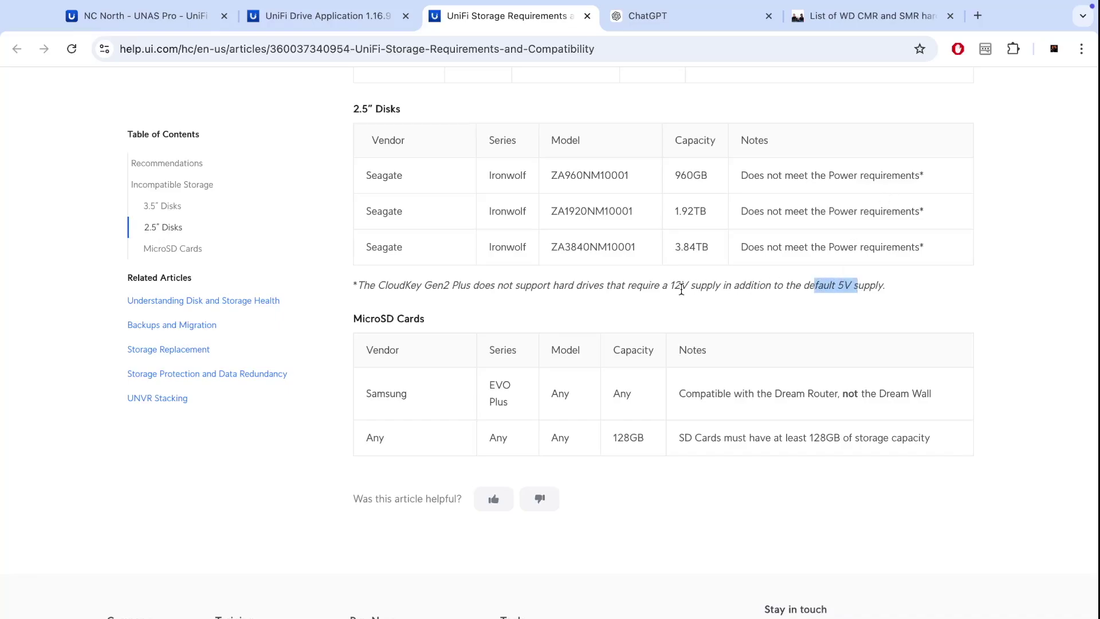
pyautogui.moveTo(669, 285); pyautogui.dragTo(708, 286)
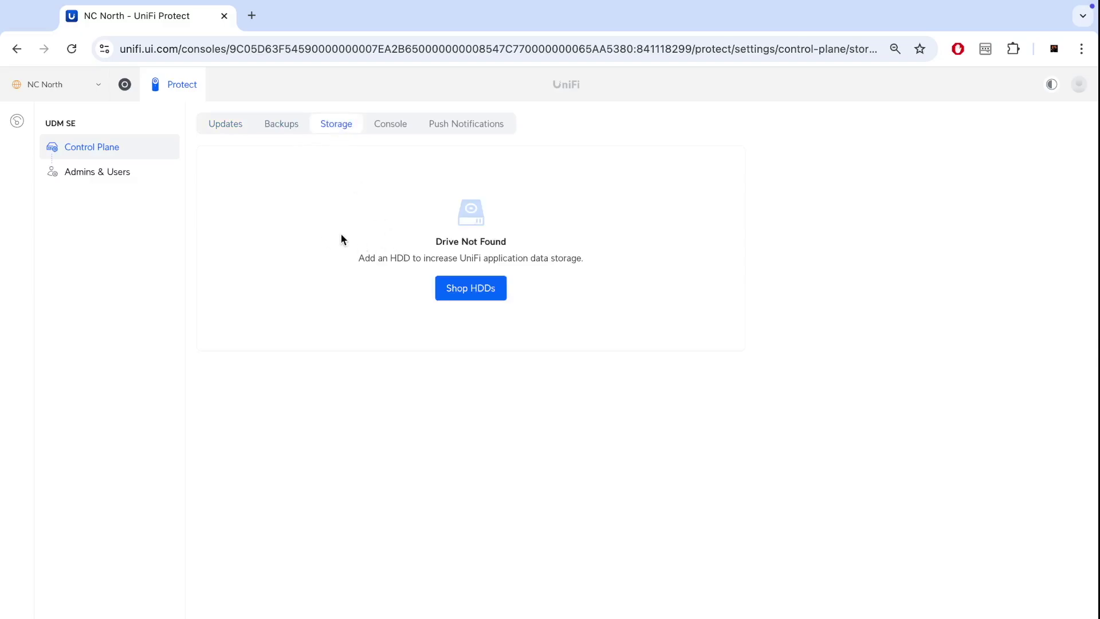
# - Reload the UDM SE storage status, then reformat and confirm erasing the new 4.00 TB drive
pyautogui.click(326, 121)
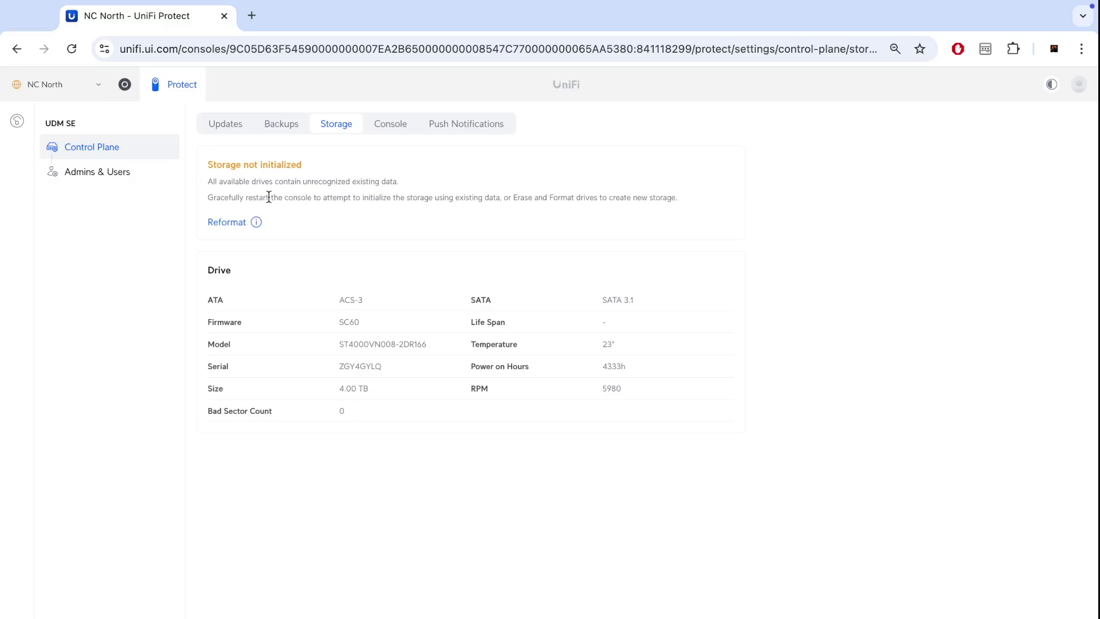
pyautogui.click(227, 224)
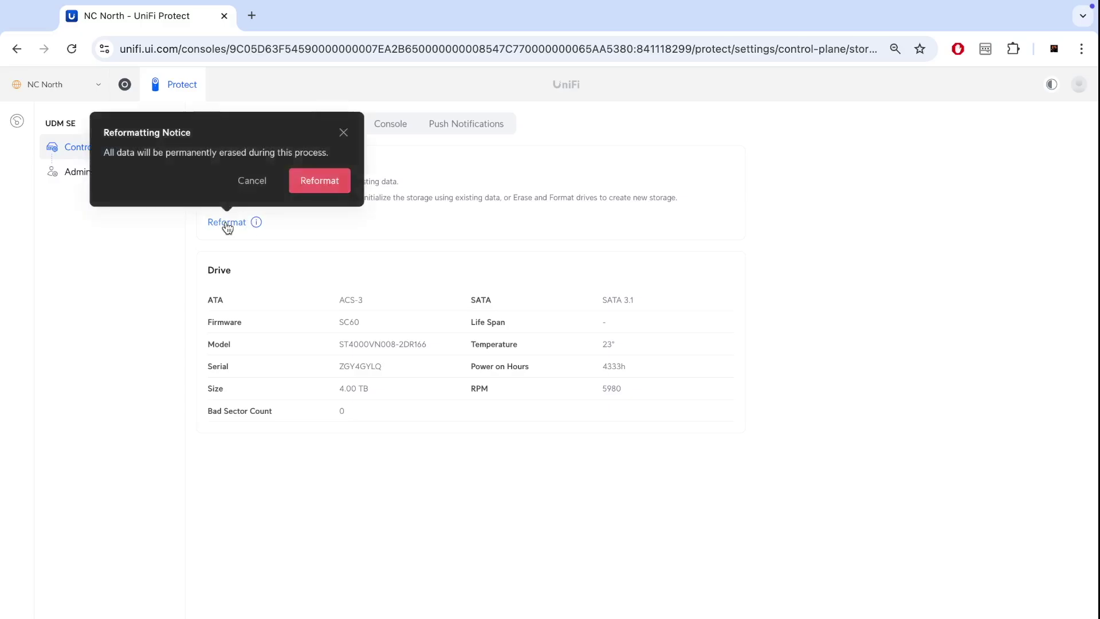
pyautogui.click(317, 184)
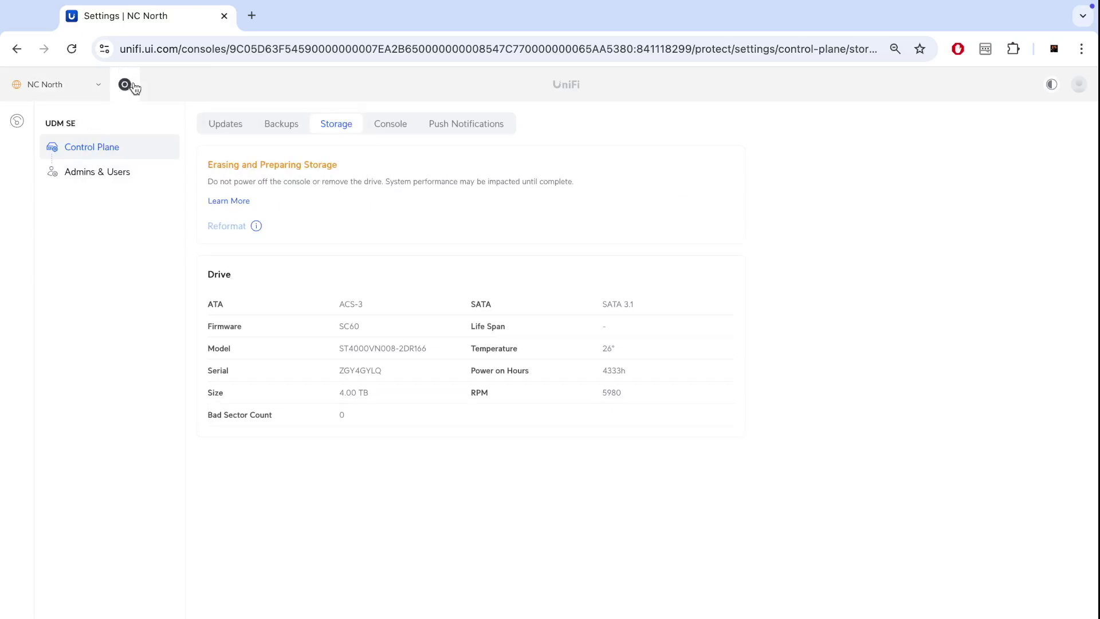
pyautogui.click(100, 85)
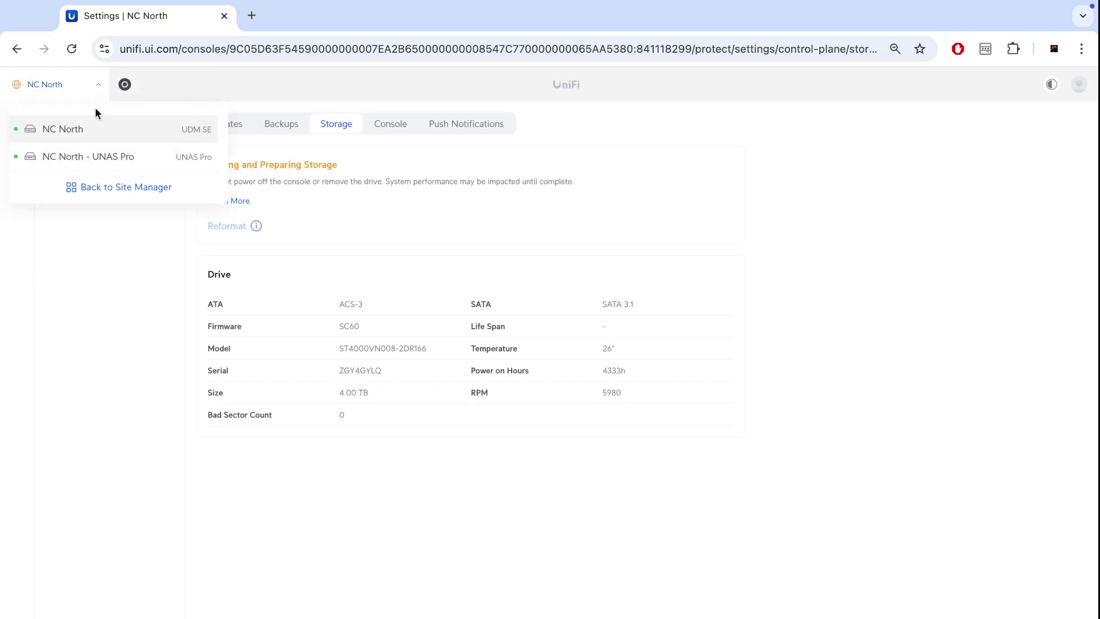
# - Switch to the NC North - UNAS Pro console's storage settings and erase and format the HDD 5 drive
pyautogui.click(126, 162)
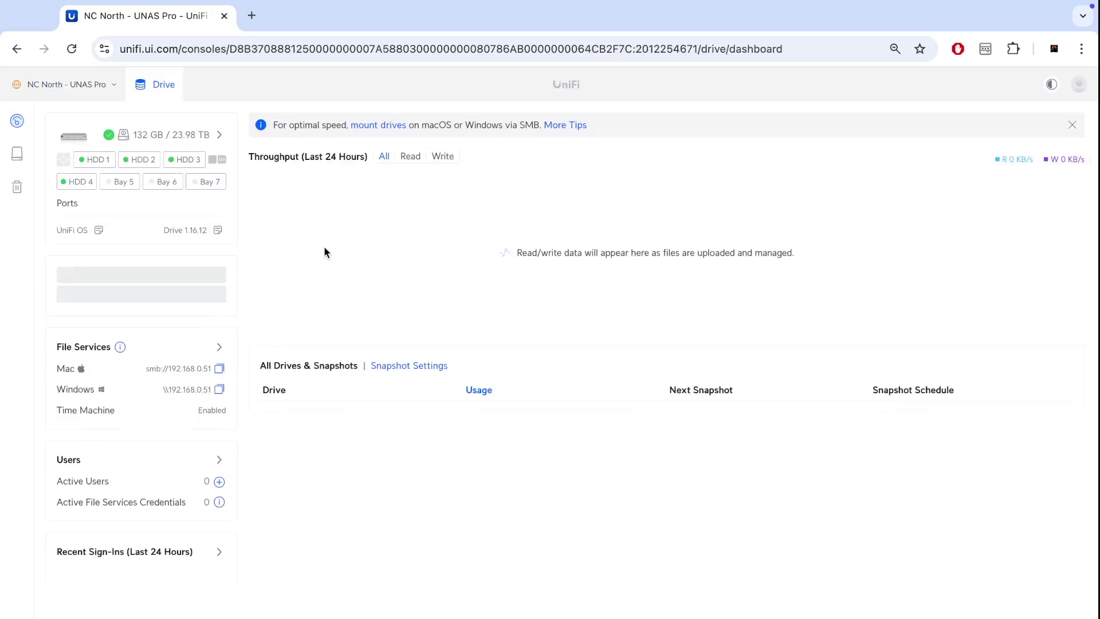
pyautogui.click(218, 135)
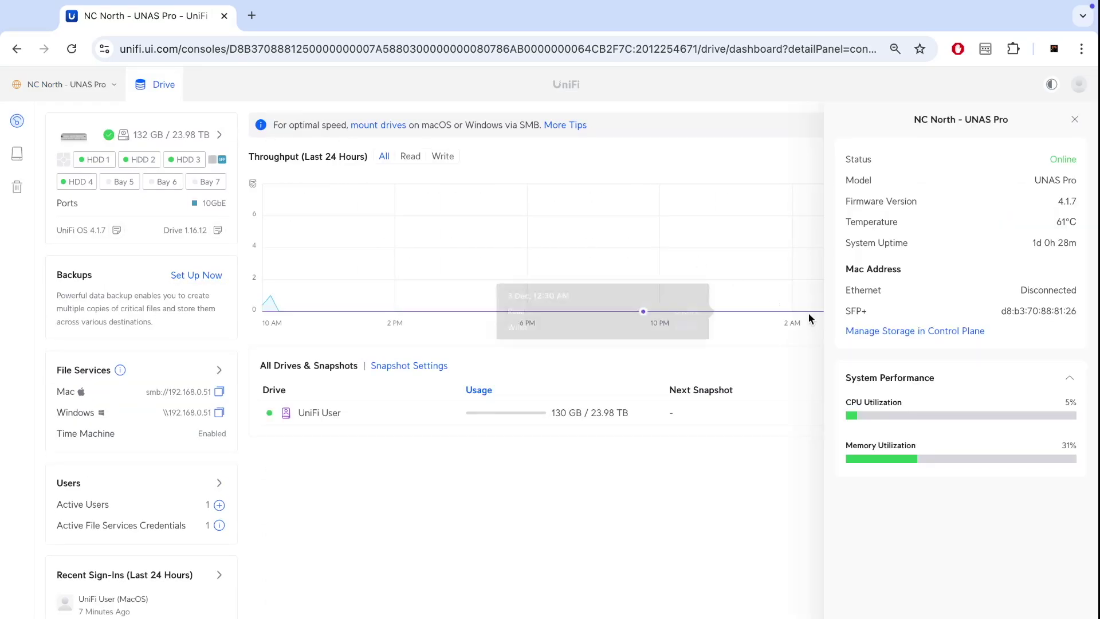
pyautogui.click(916, 332)
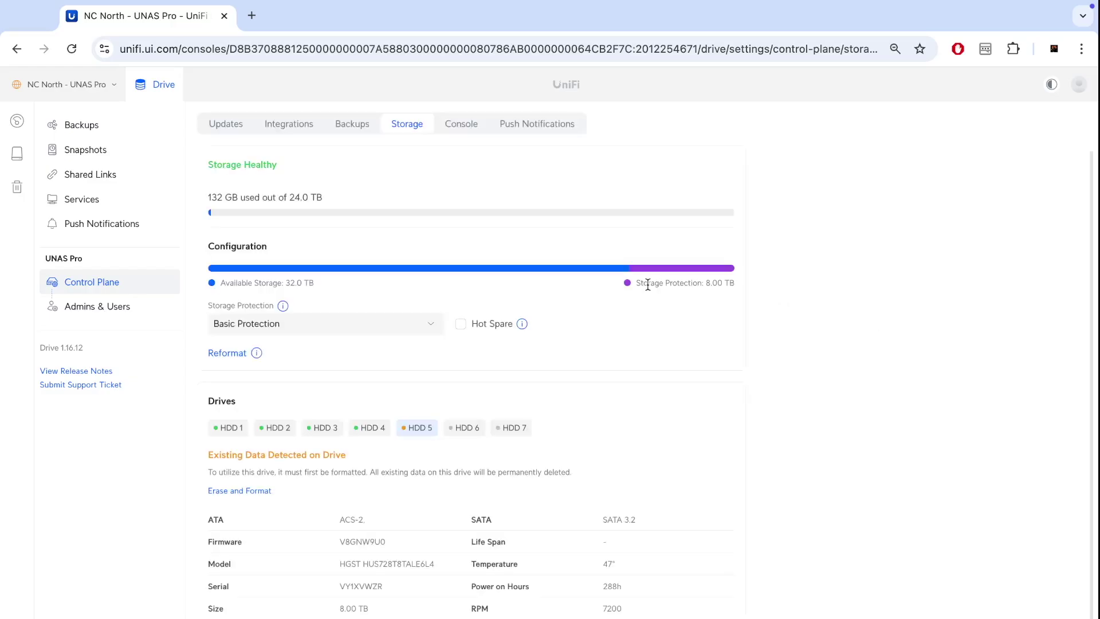
pyautogui.scroll(-1, 373, 431)
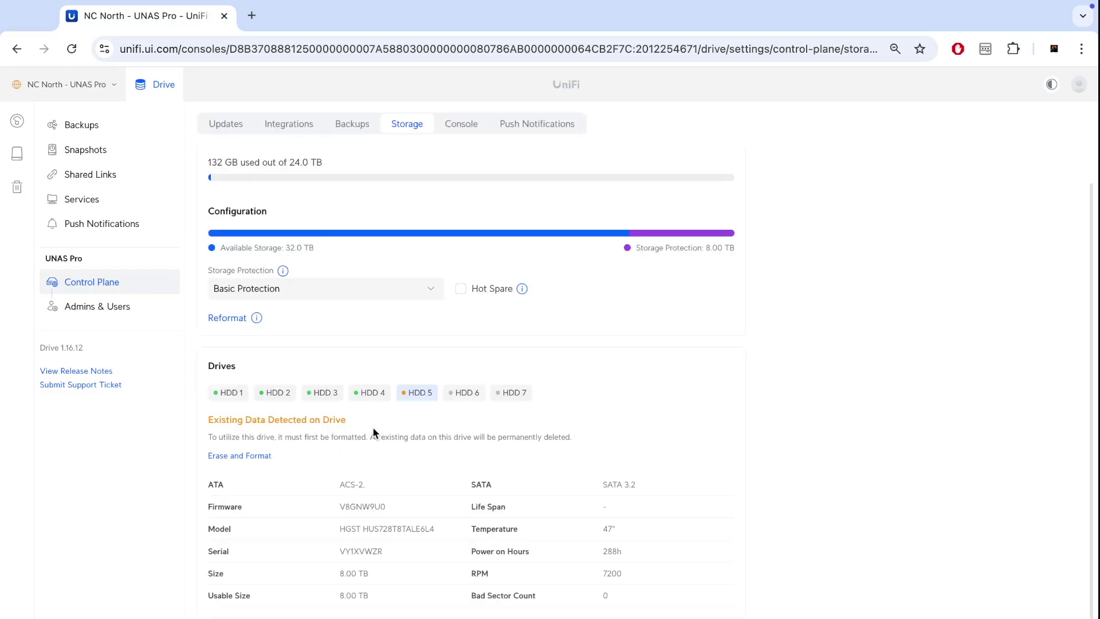
pyautogui.click(239, 456)
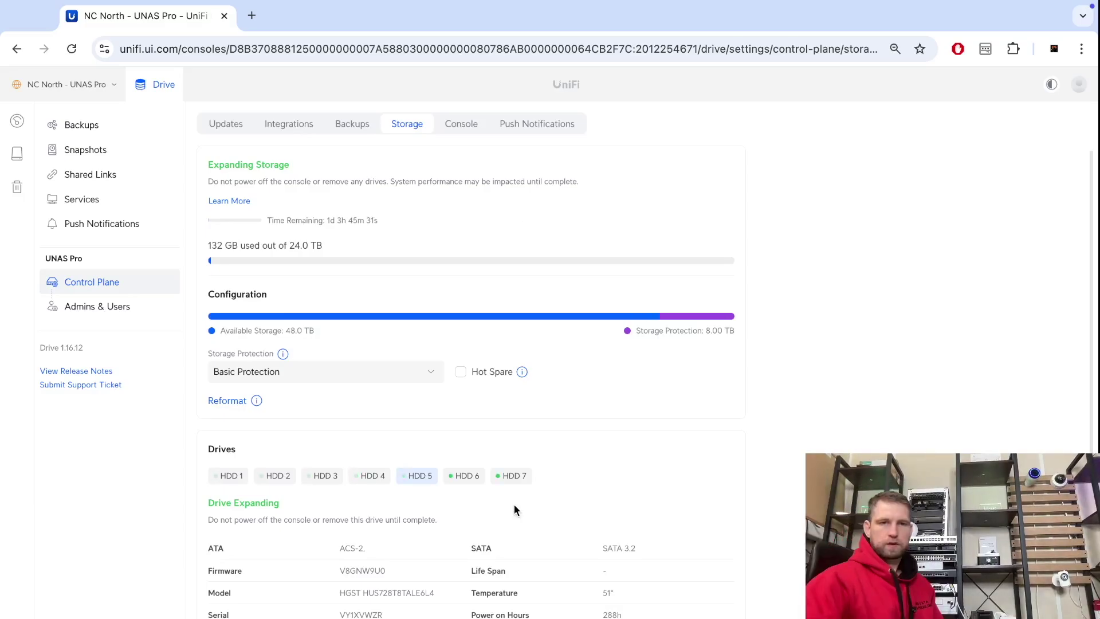
pyautogui.click(231, 477)
pyautogui.click(282, 481)
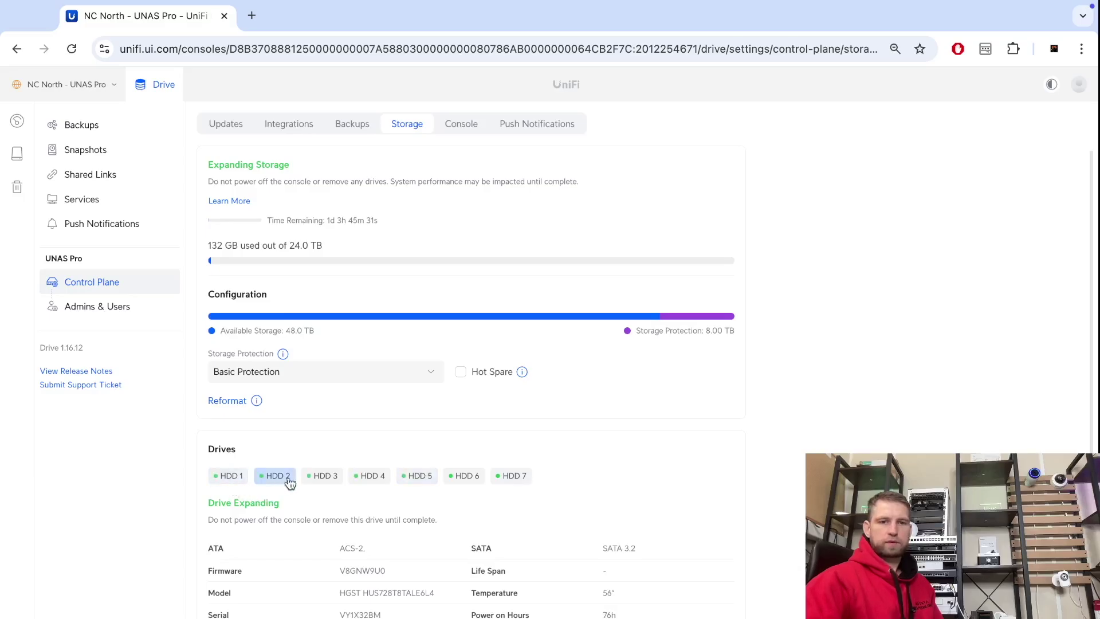
pyautogui.click(325, 477)
pyautogui.click(418, 477)
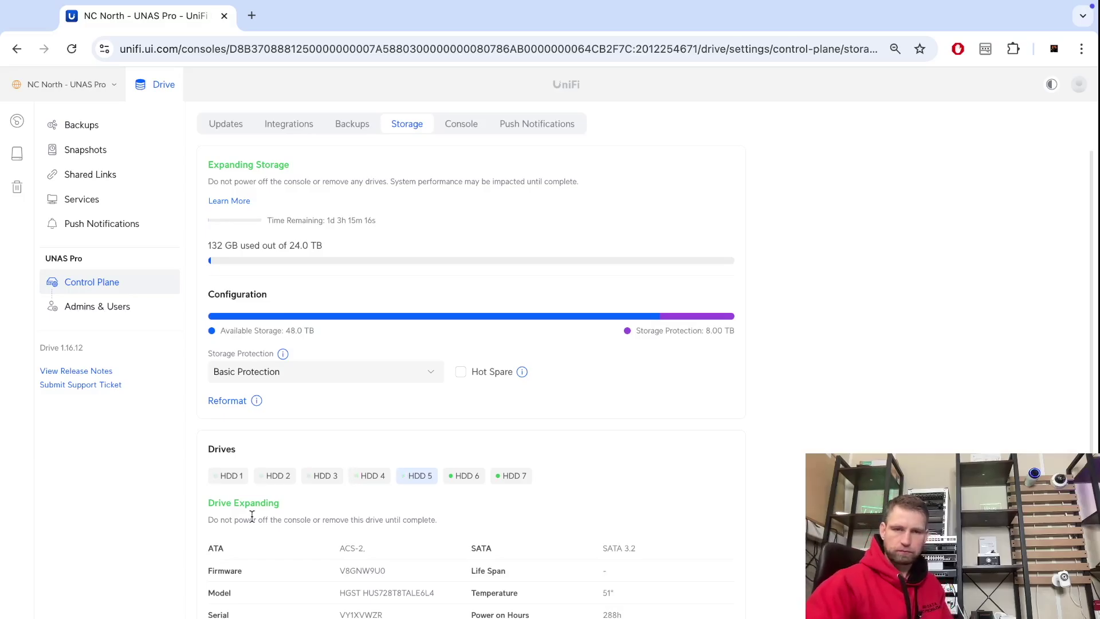
pyautogui.click(466, 476)
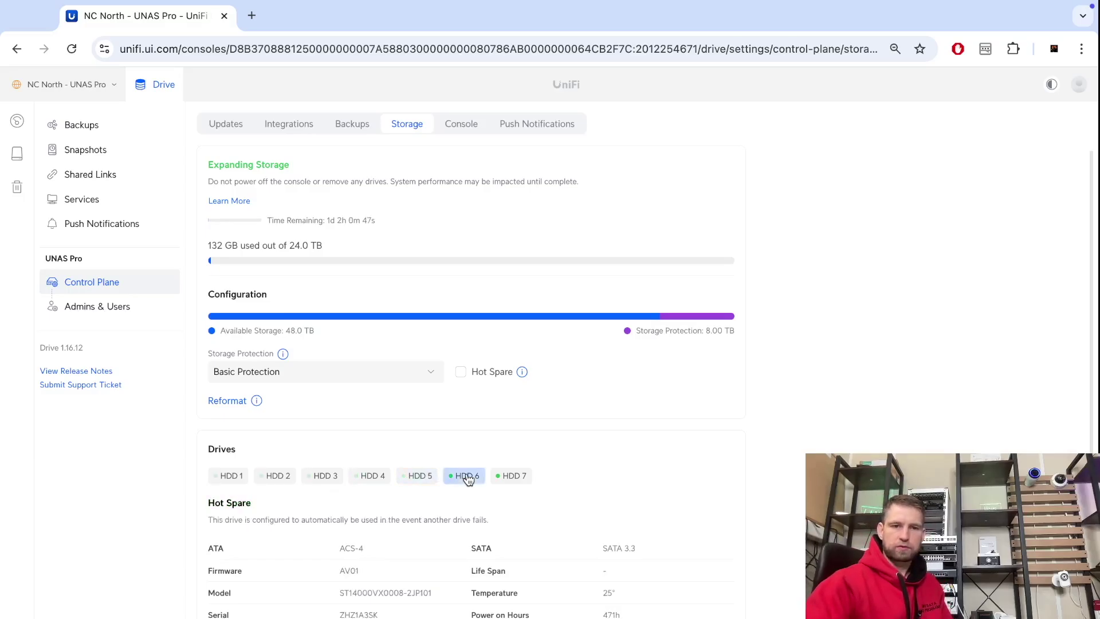
pyautogui.click(519, 478)
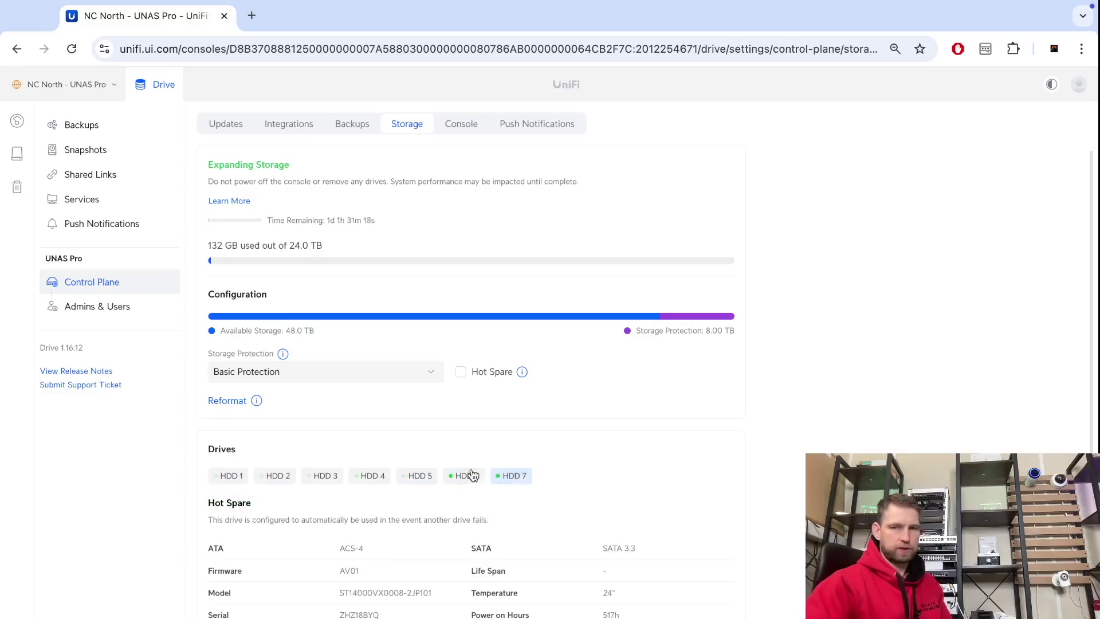
pyautogui.click(413, 480)
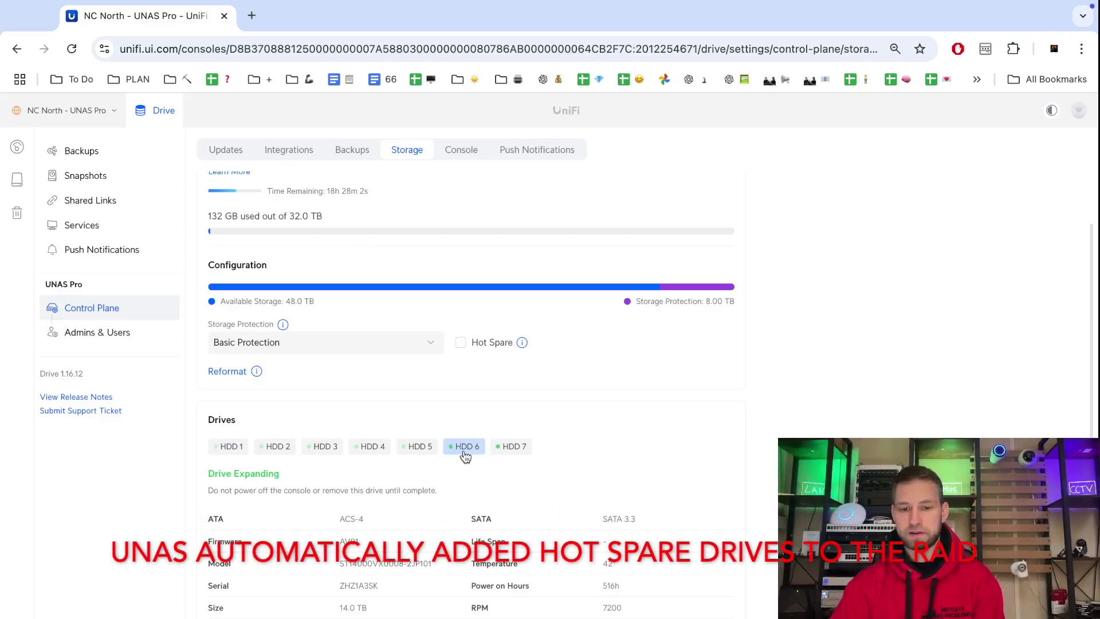
# - Show HDD 7's details to confirm the 14.0 TB, 7200 RPM disk is also expanding
pyautogui.click(514, 447)
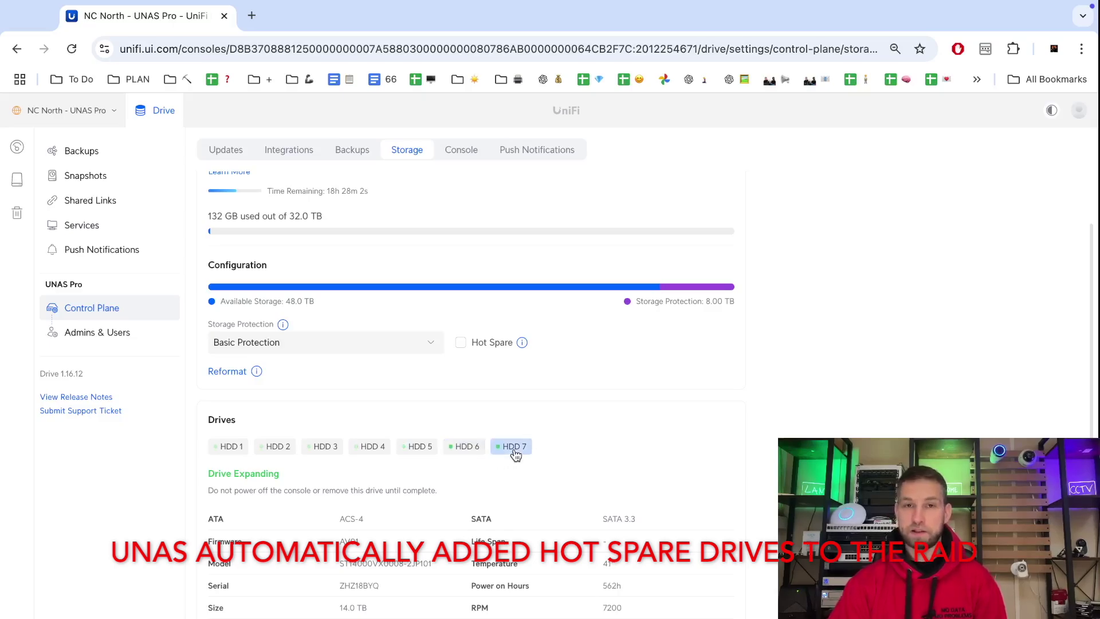